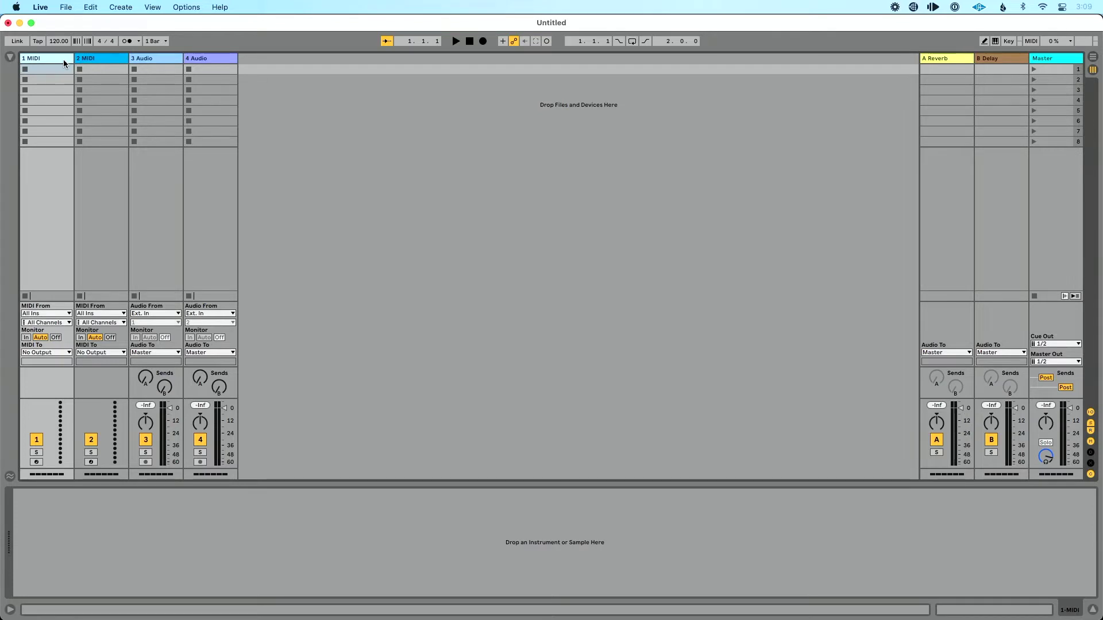
- Create an empty MIDI clip in track 1 MIDI's first slot and zoom out the key range
click(121, 8)
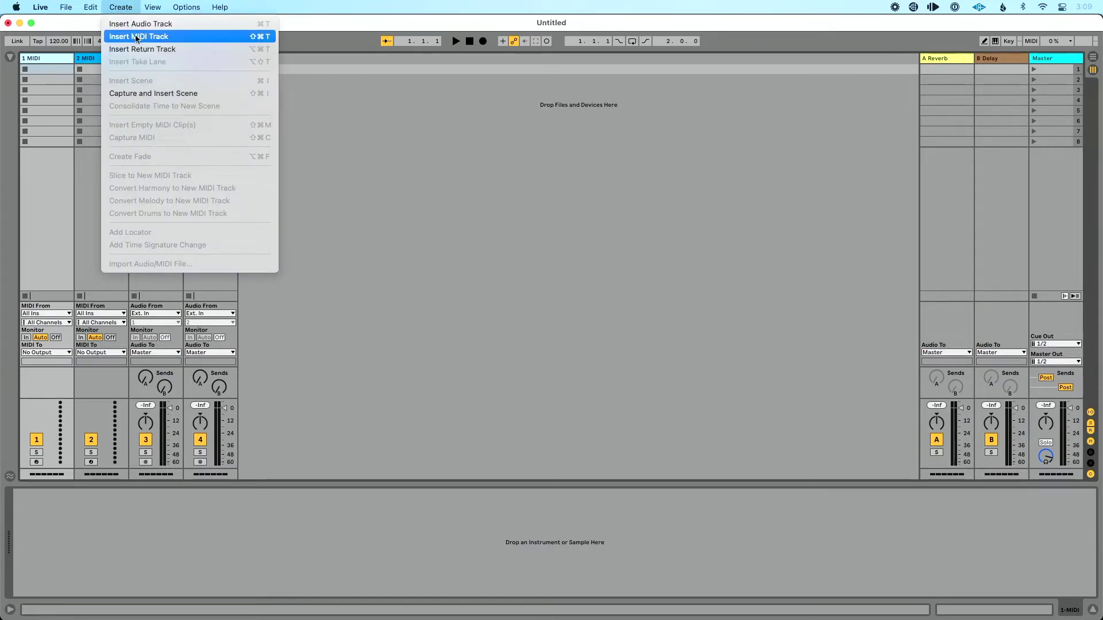
click(71, 59)
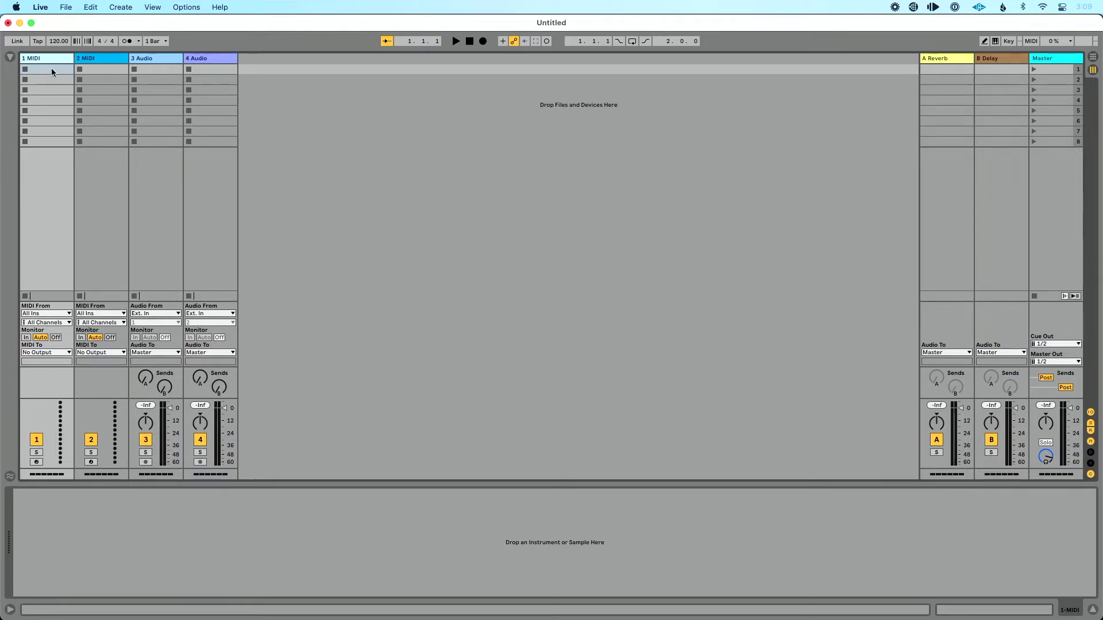
double_click(52, 70)
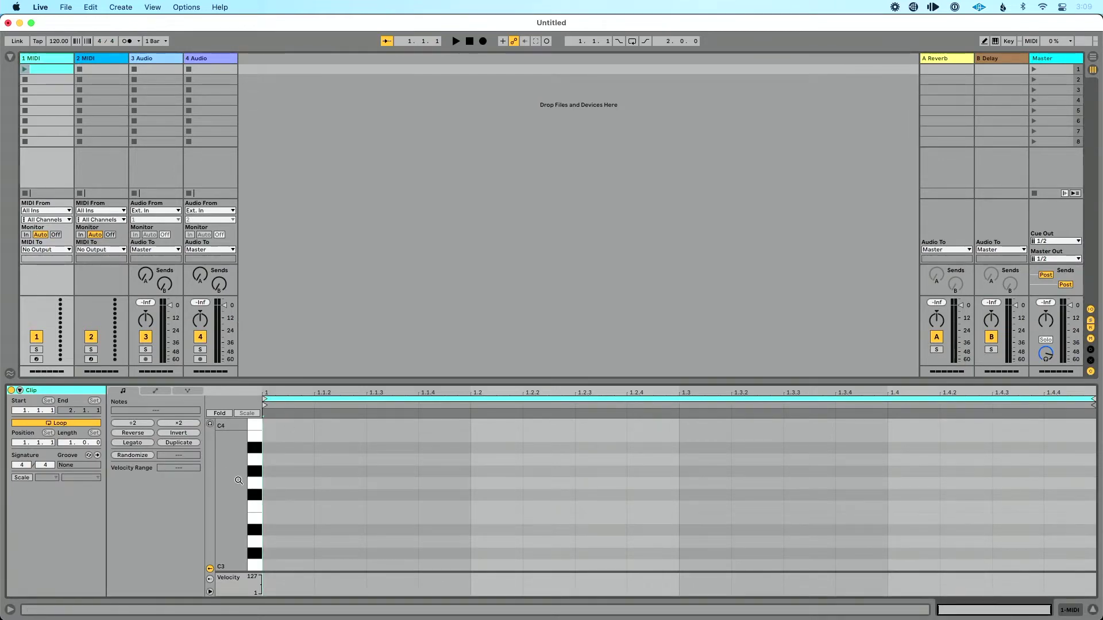
mouse_move(238, 481)
mouse_down()
mouse_move(212, 480)
mouse_move(239, 480)
mouse_up()
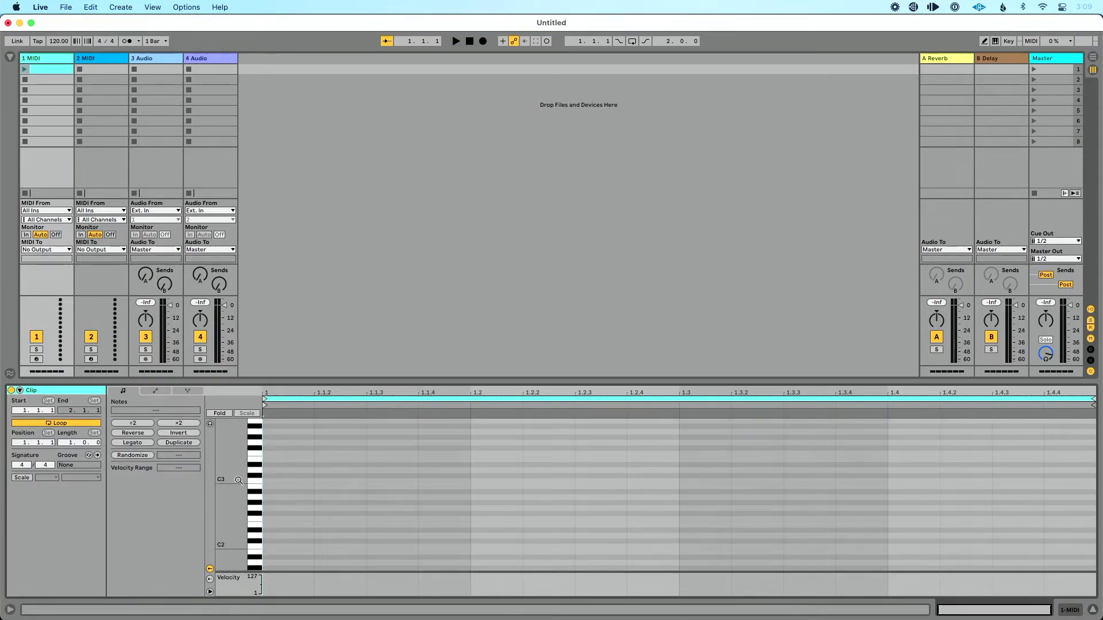
- Add a C3–E3–G3 chord at the clip start and stretch all three notes across the bar
double_click(269, 481)
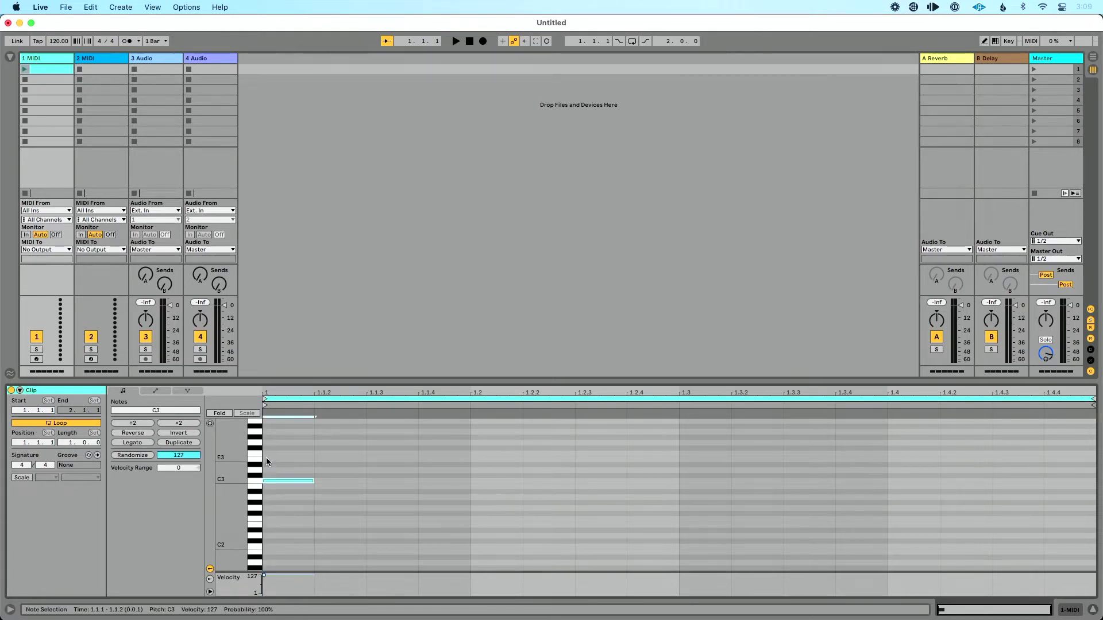
double_click(267, 459)
double_click(265, 442)
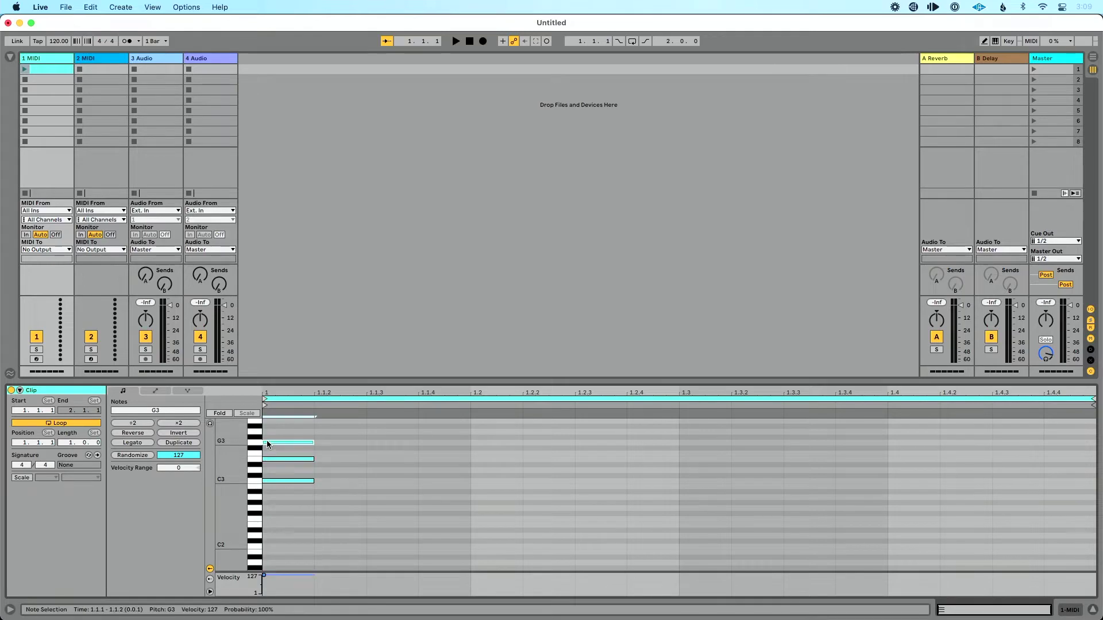
key(super+a)
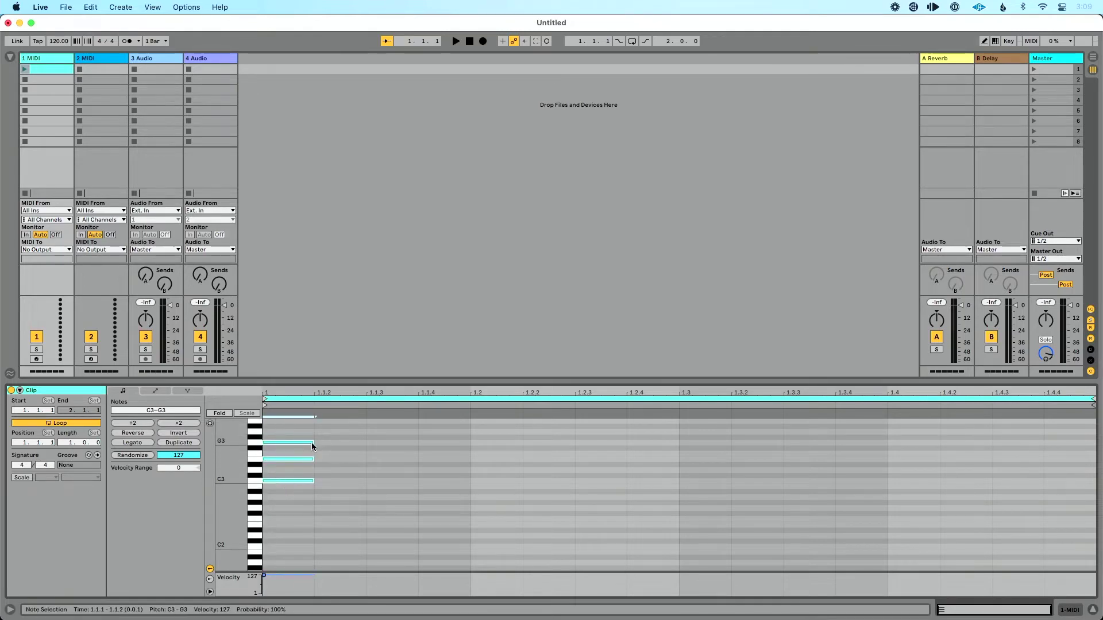
drag(312, 443, 1094, 418)
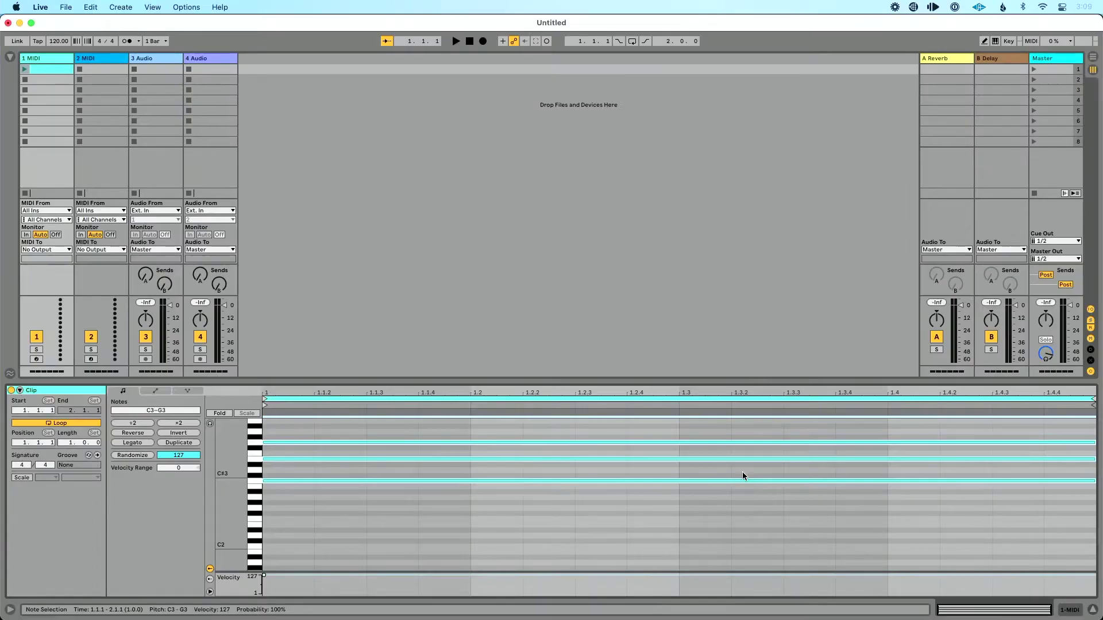
- Draw a row of short C2 notes in Draw Mode and set the grid to Fixed 1/4
click(428, 431)
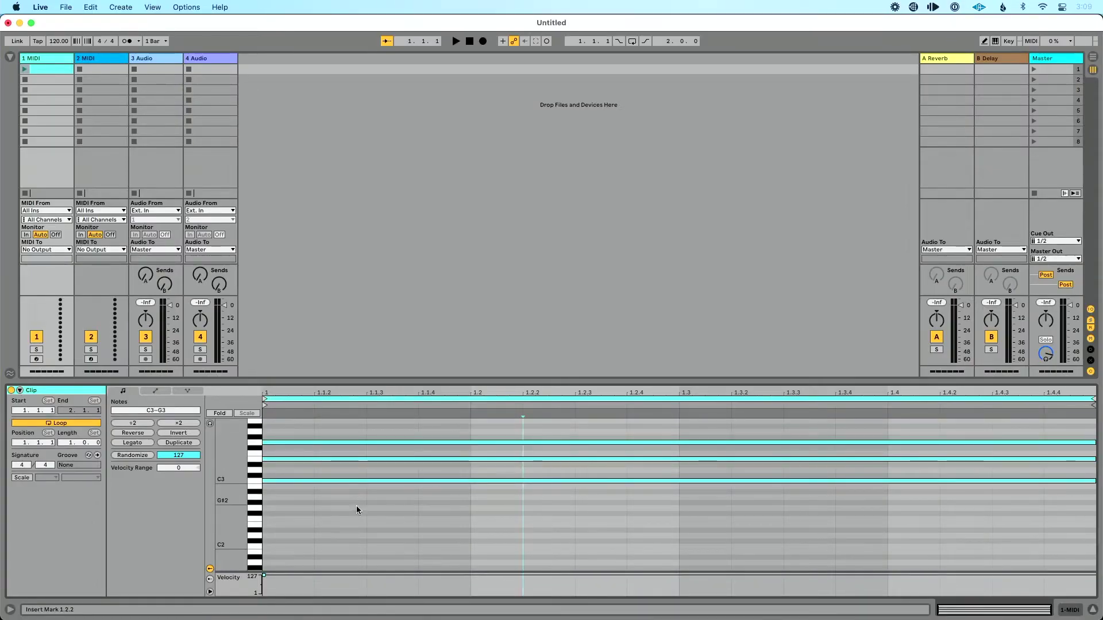
key(b)
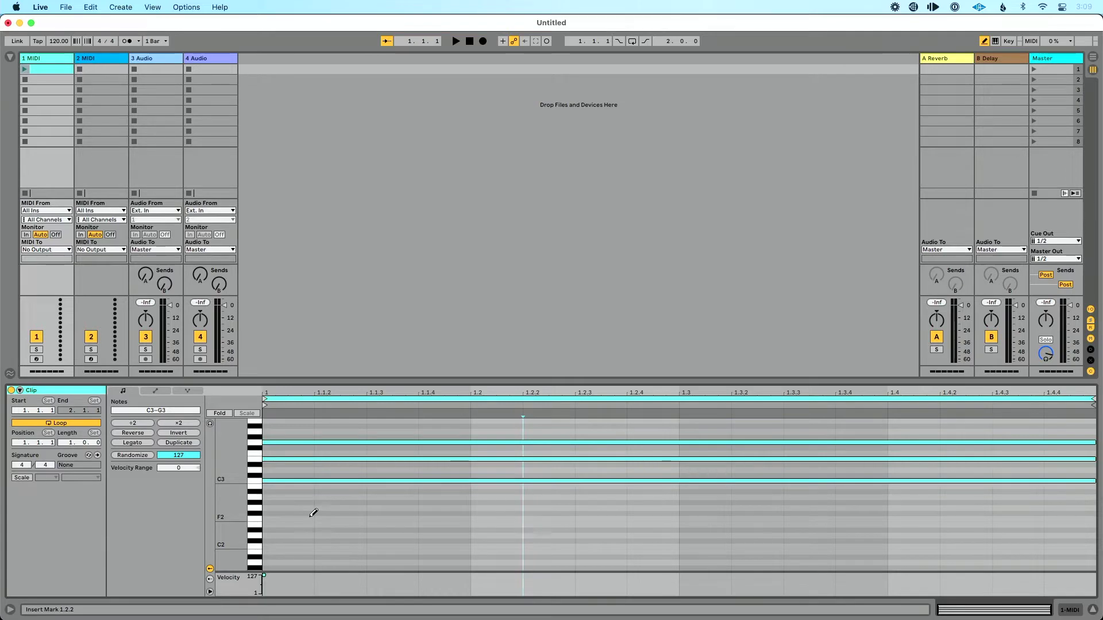
drag(265, 546, 685, 544)
right_click(581, 514)
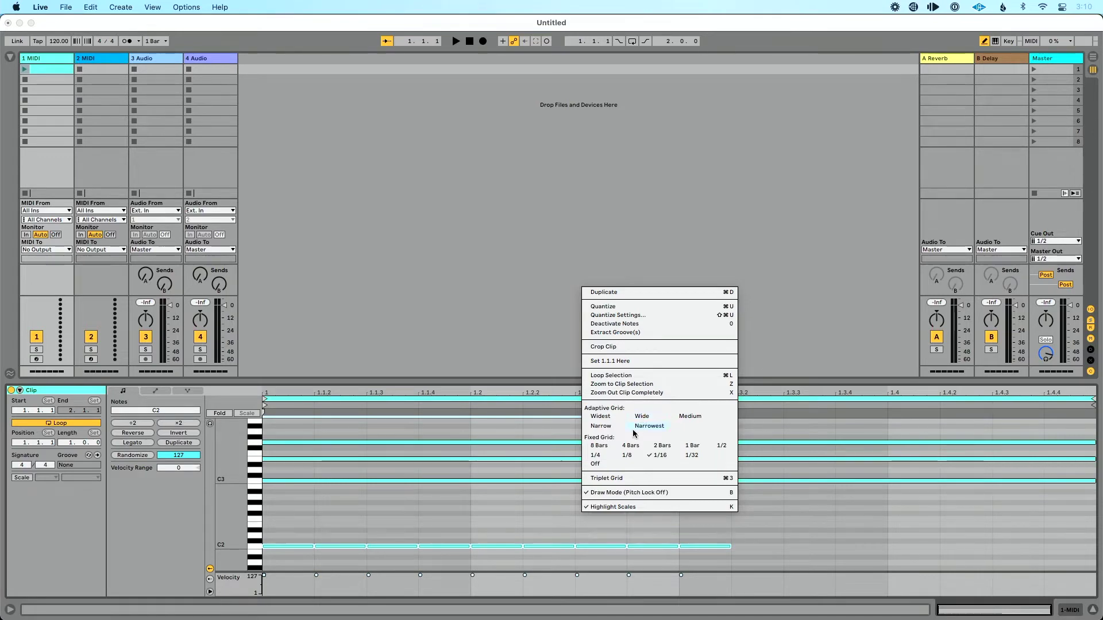
click(604, 458)
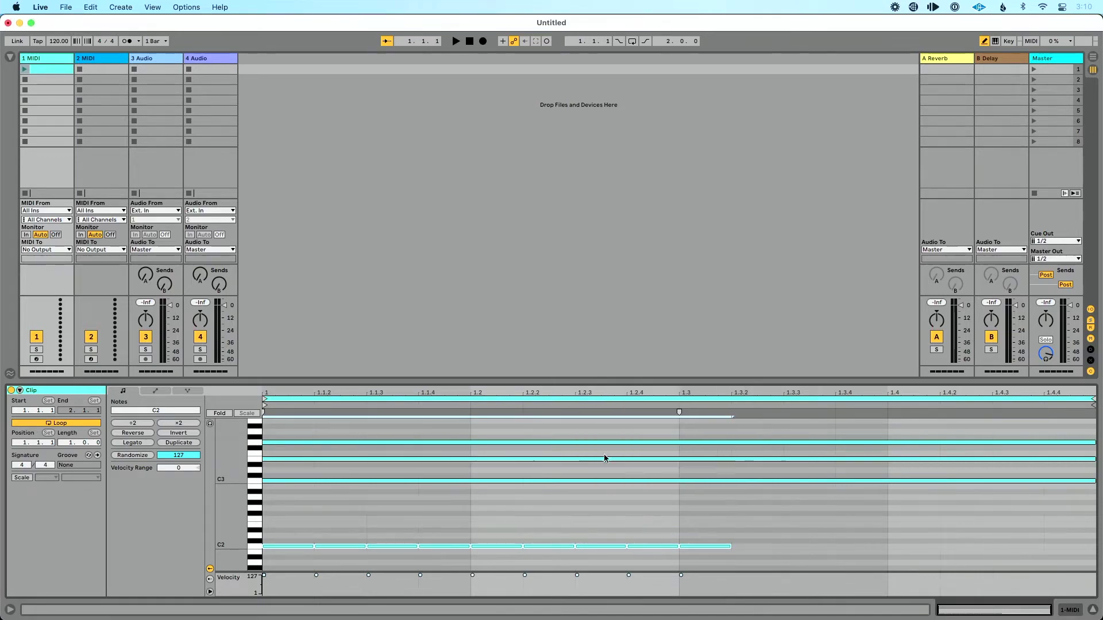
- Replace the short notes with four beat-long C2 notes, removing a stray C#2 on beat three
click(278, 545)
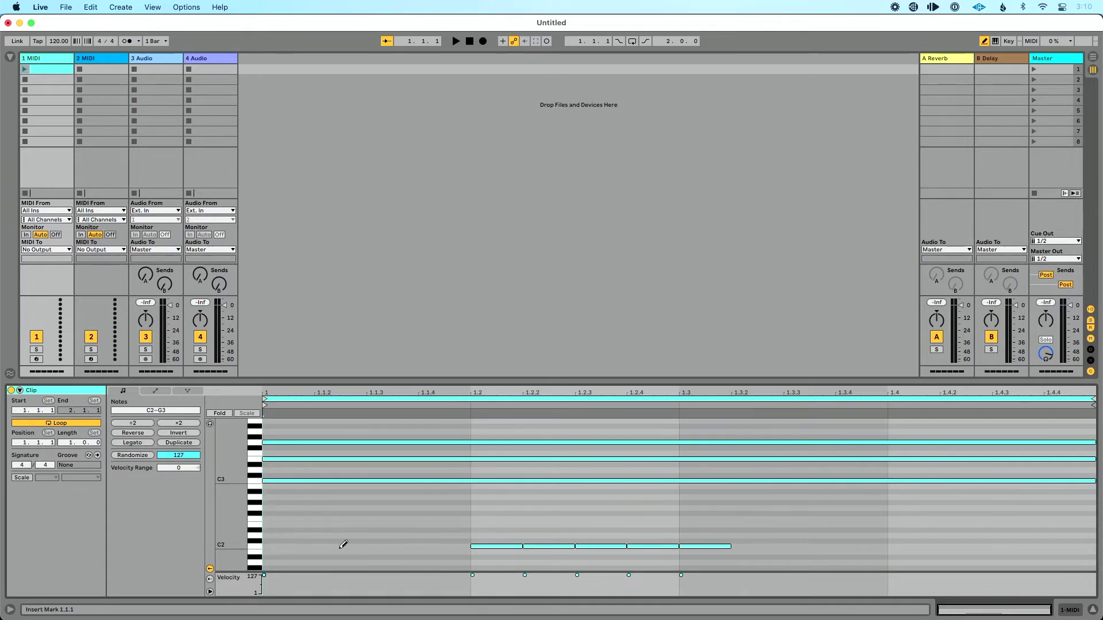
mouse_move(274, 542)
mouse_down()
mouse_move(745, 552)
mouse_move(773, 540)
mouse_move(912, 540)
mouse_up()
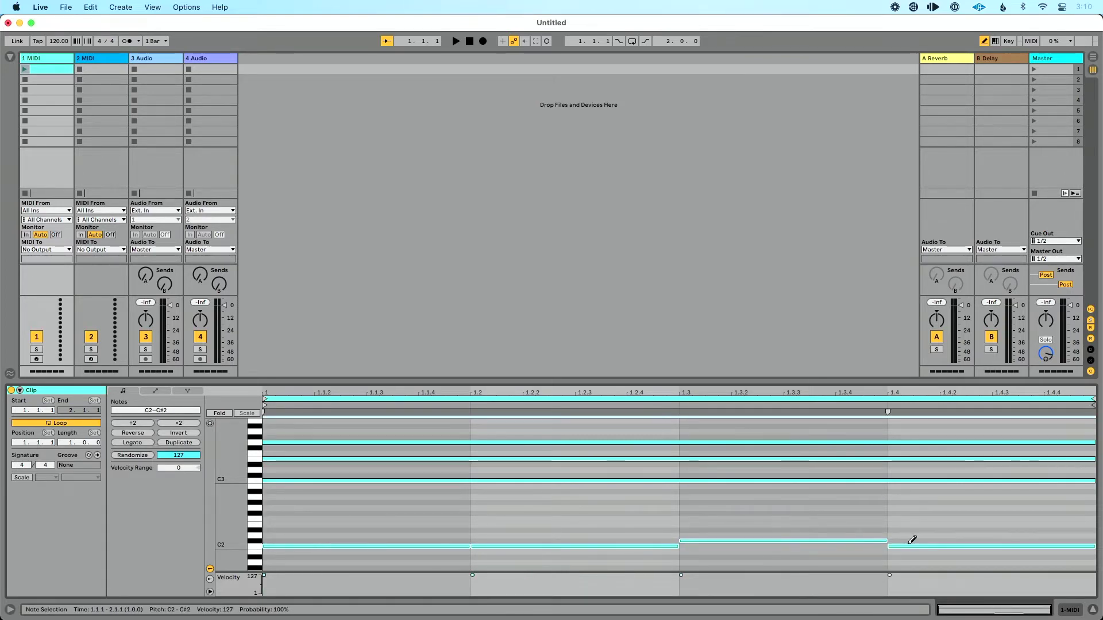
click(869, 540)
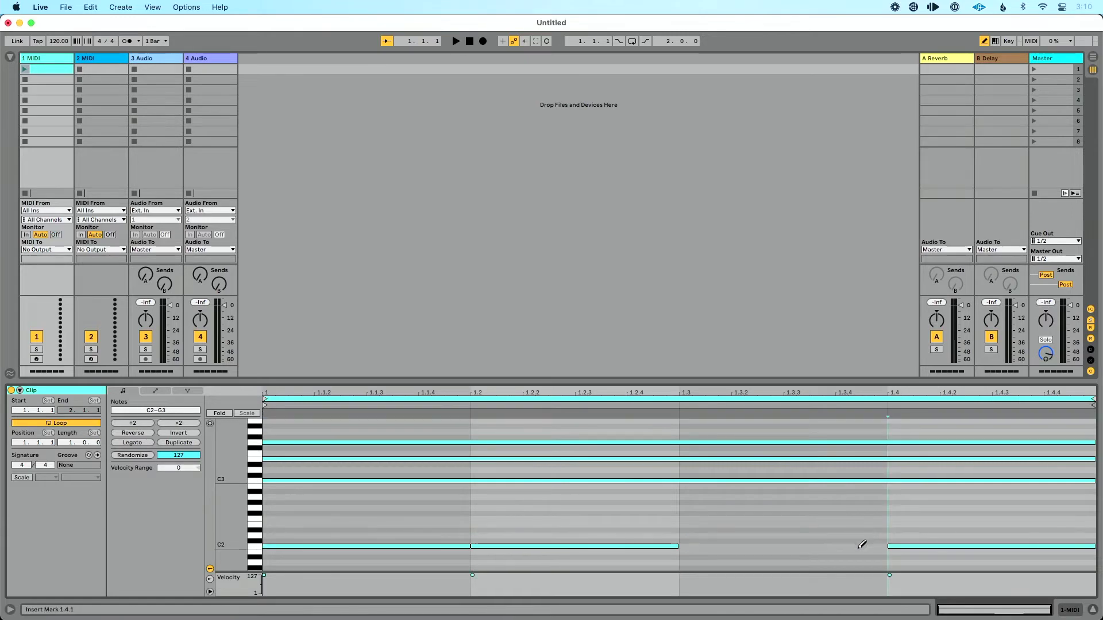
click(861, 543)
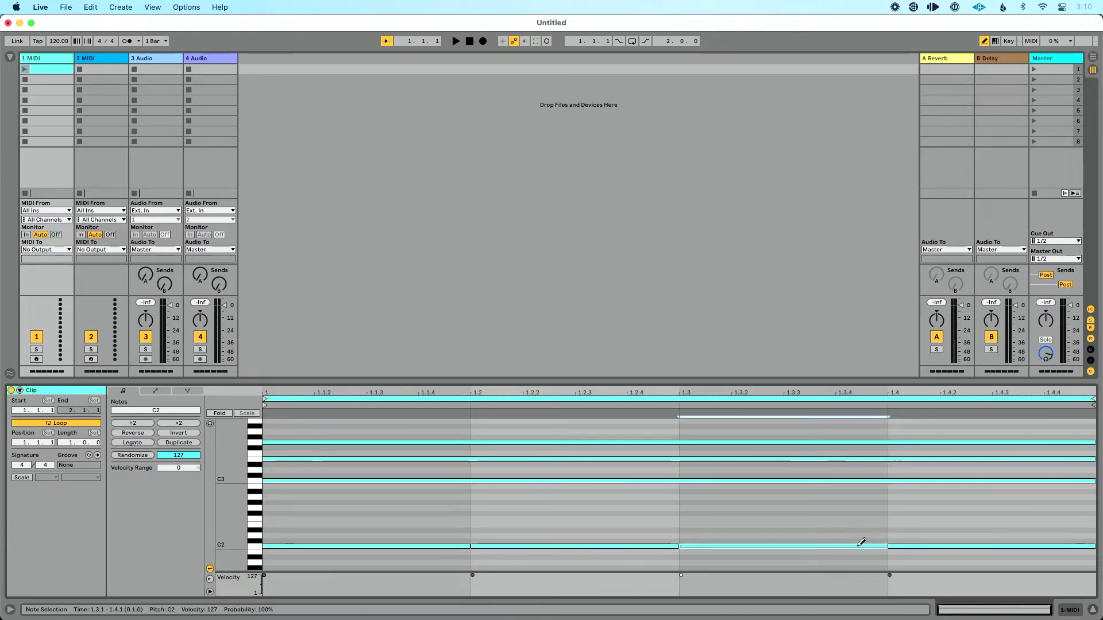
- Switch to Arrangement View and fold, then unfold, the 1 MIDI track
key(Tab)
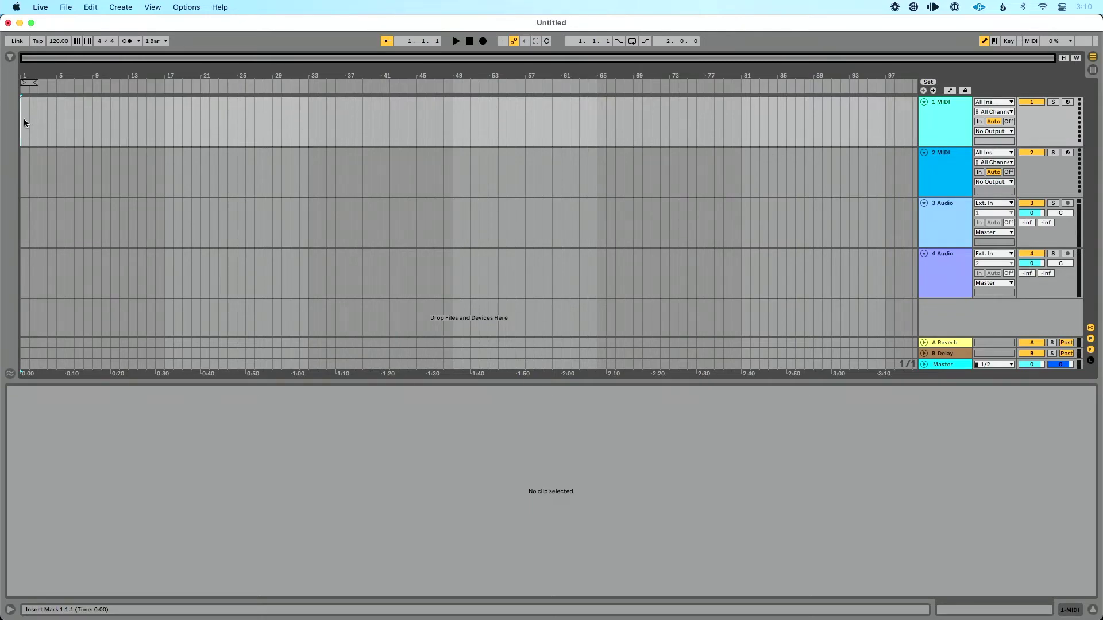
click(923, 102)
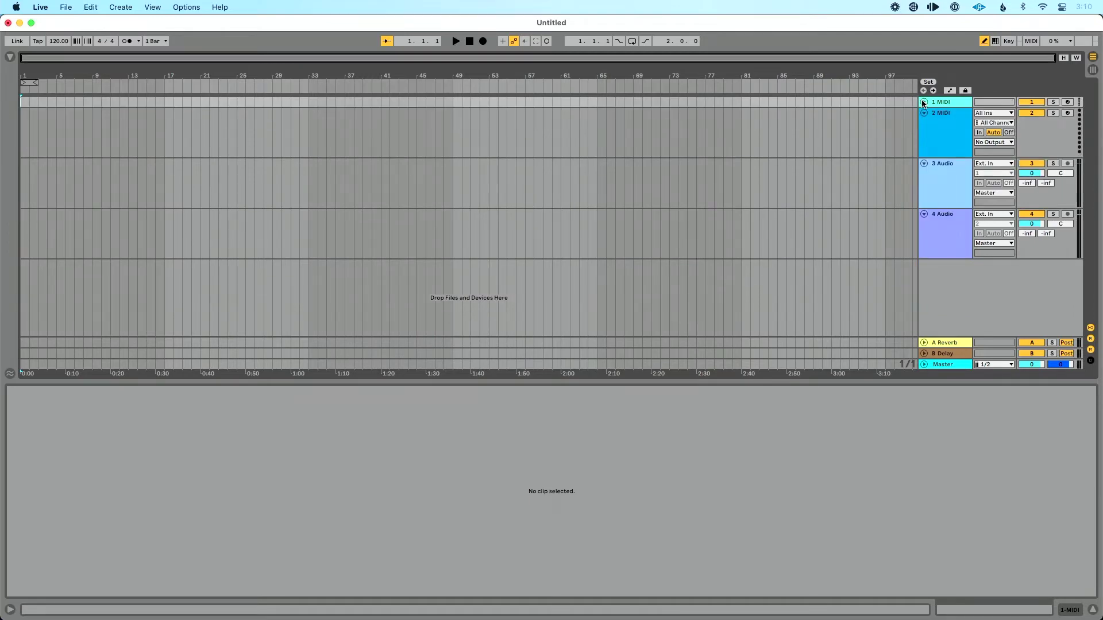
click(923, 102)
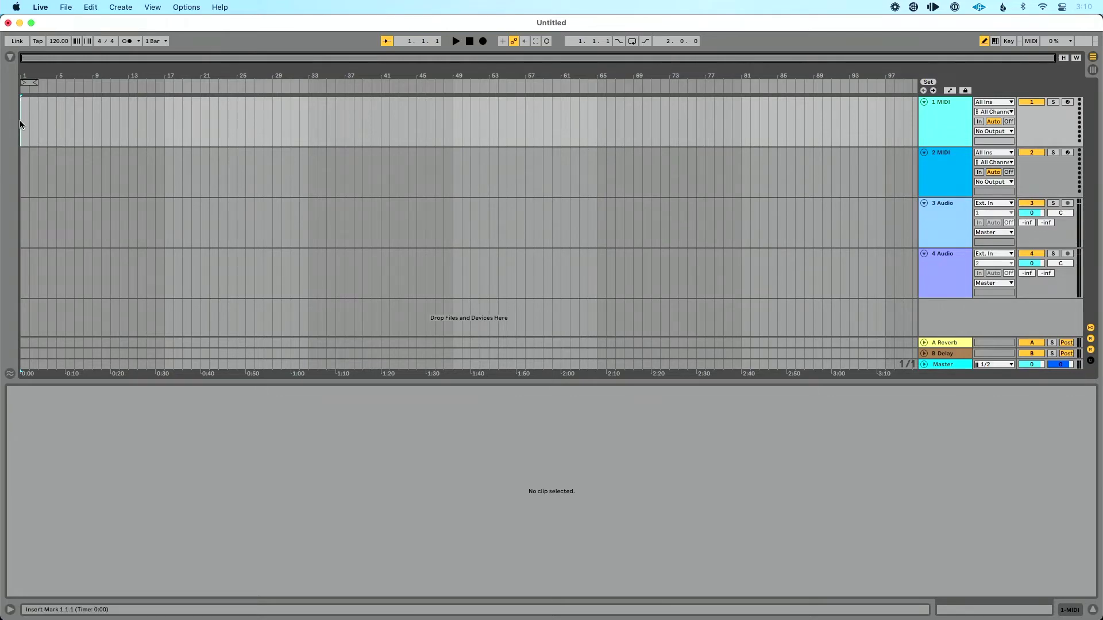
- Insert an empty MIDI clip over bars 1–49 on track 1 and draw short F3 notes in bars 1–5
drag(21, 123, 451, 111)
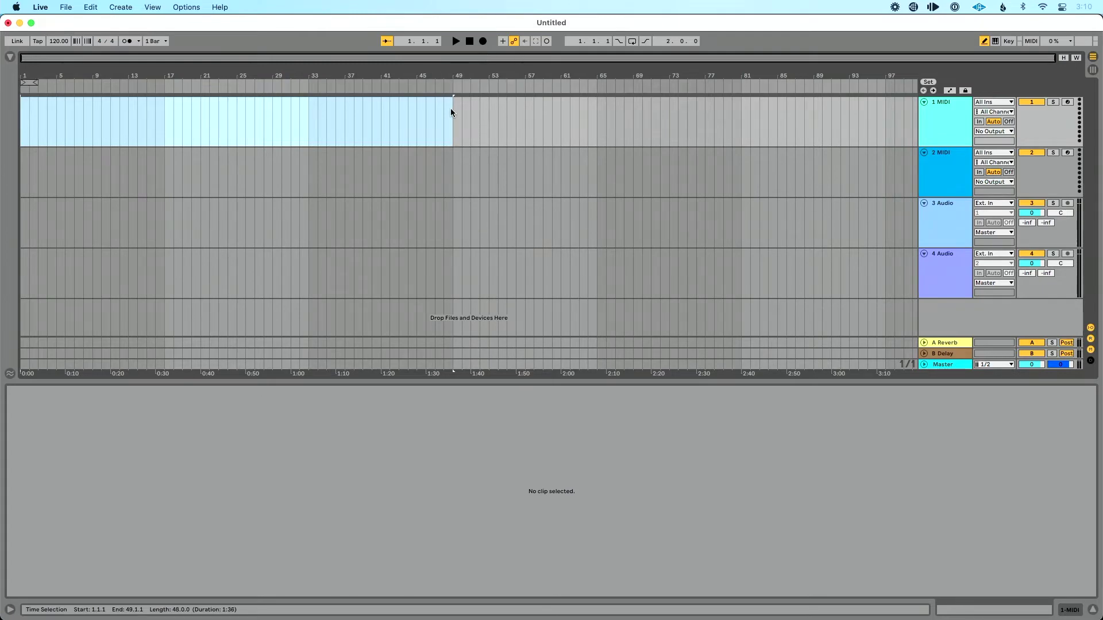
click(121, 8)
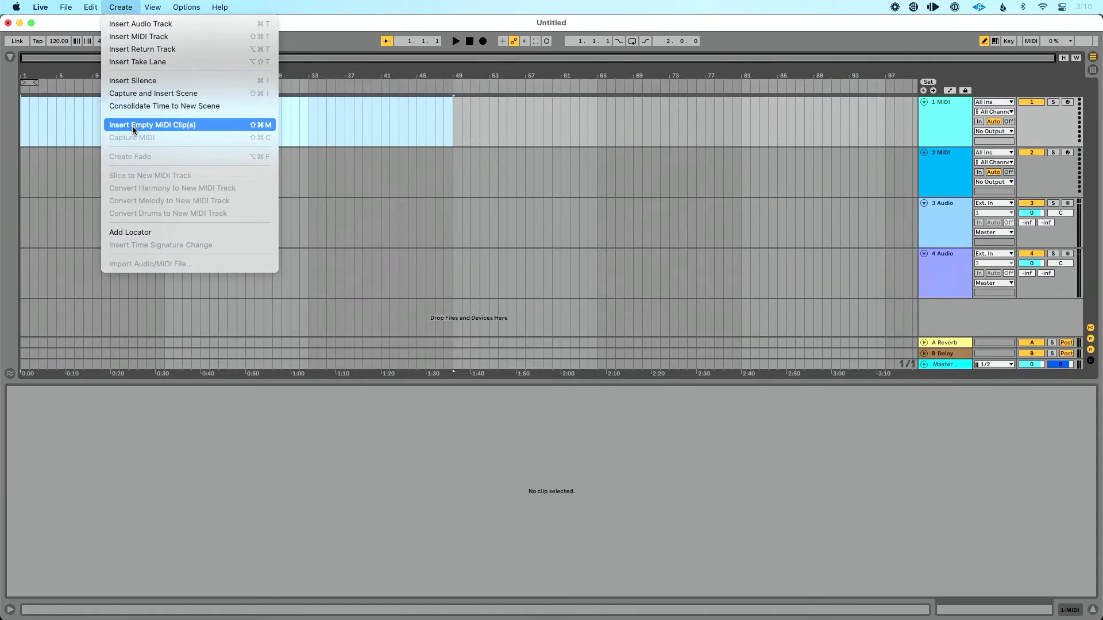
click(256, 126)
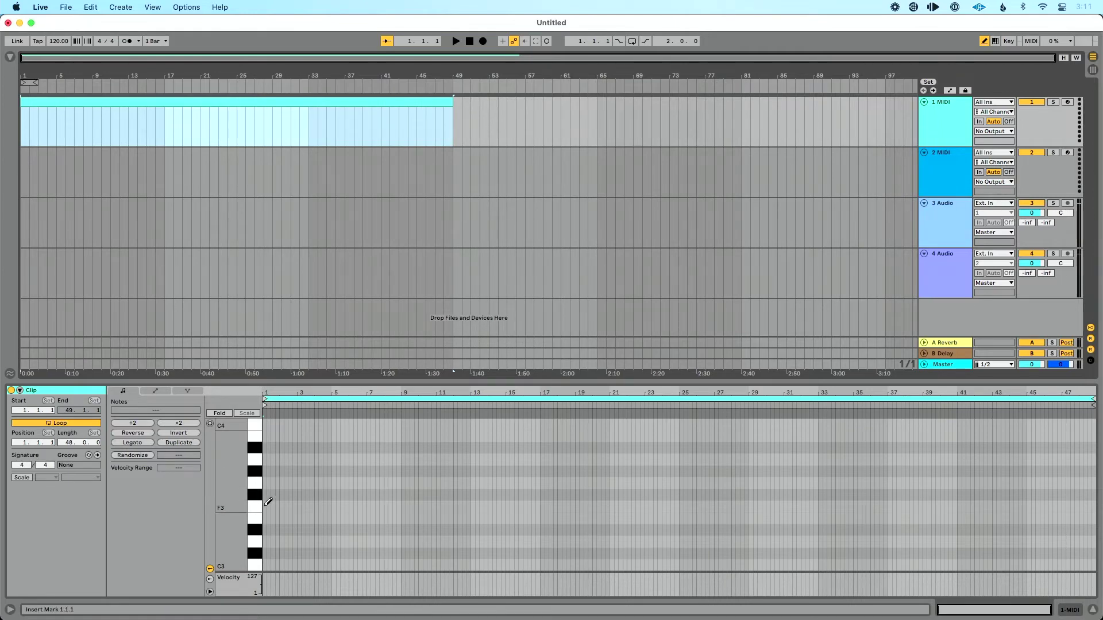
drag(270, 502, 339, 504)
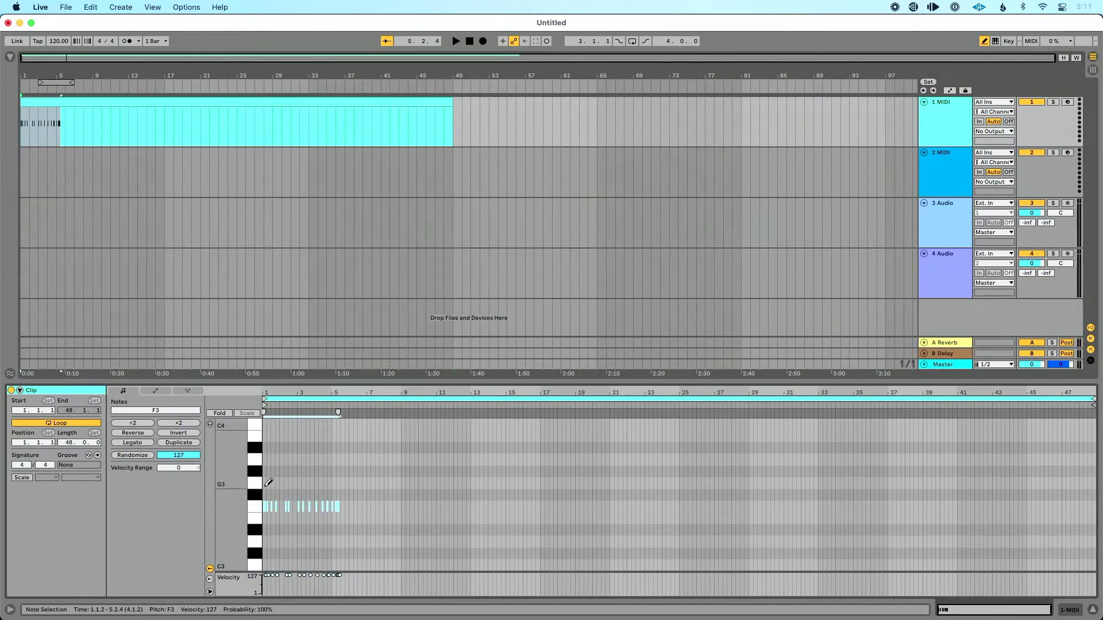
- Leave Draw Mode and add a G3 note held from the clip start to bar 8
key(b)
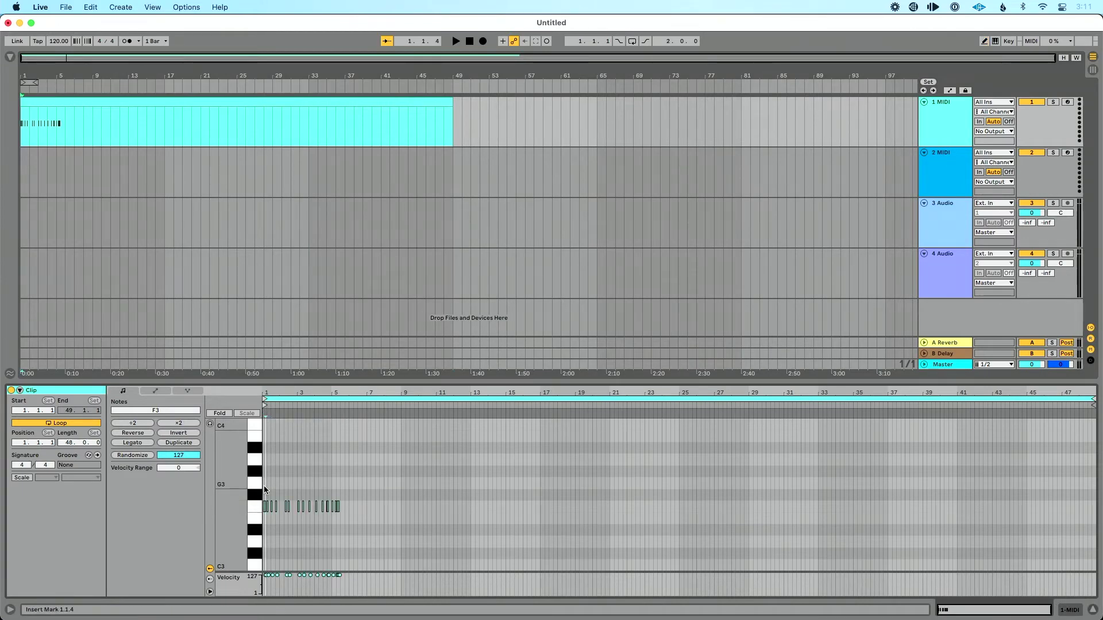
click(264, 481)
double_click(264, 482)
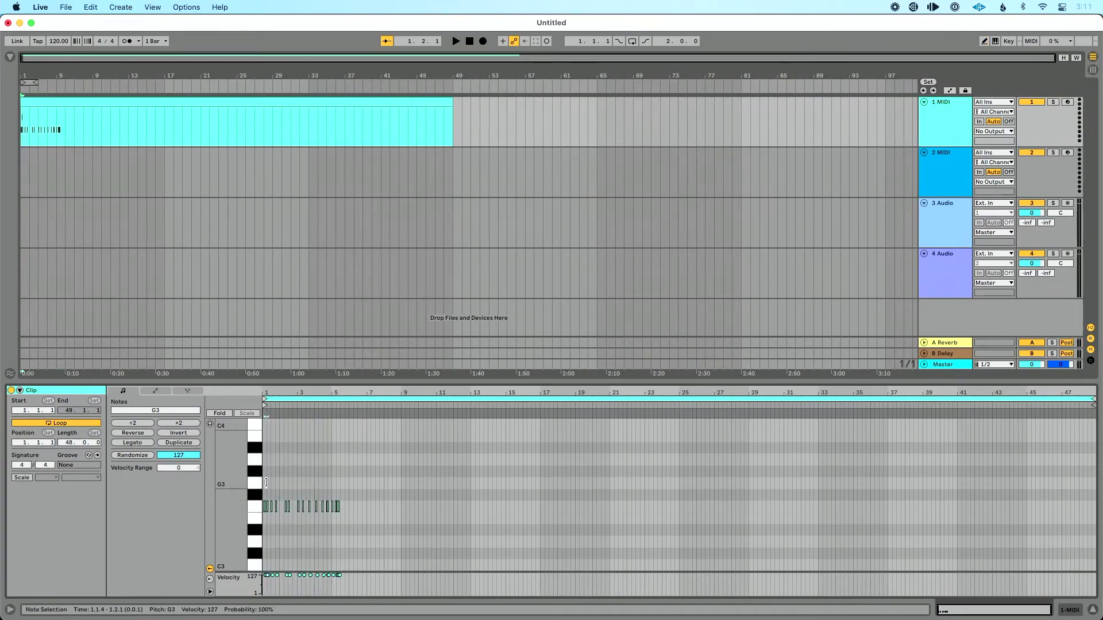
drag(266, 483, 384, 483)
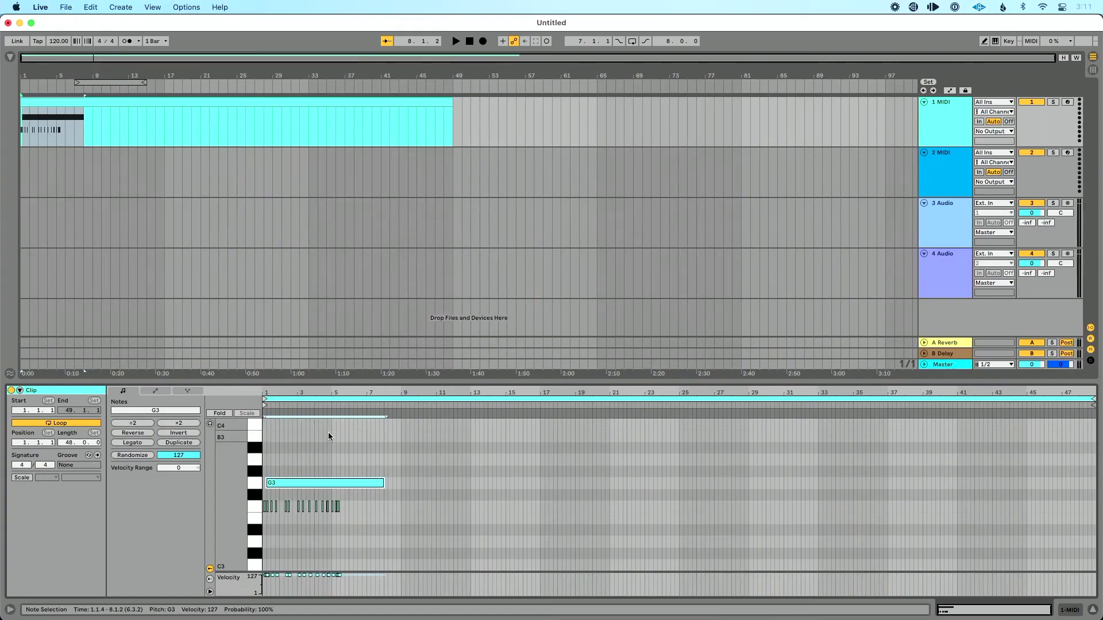
key(shift+Tab)
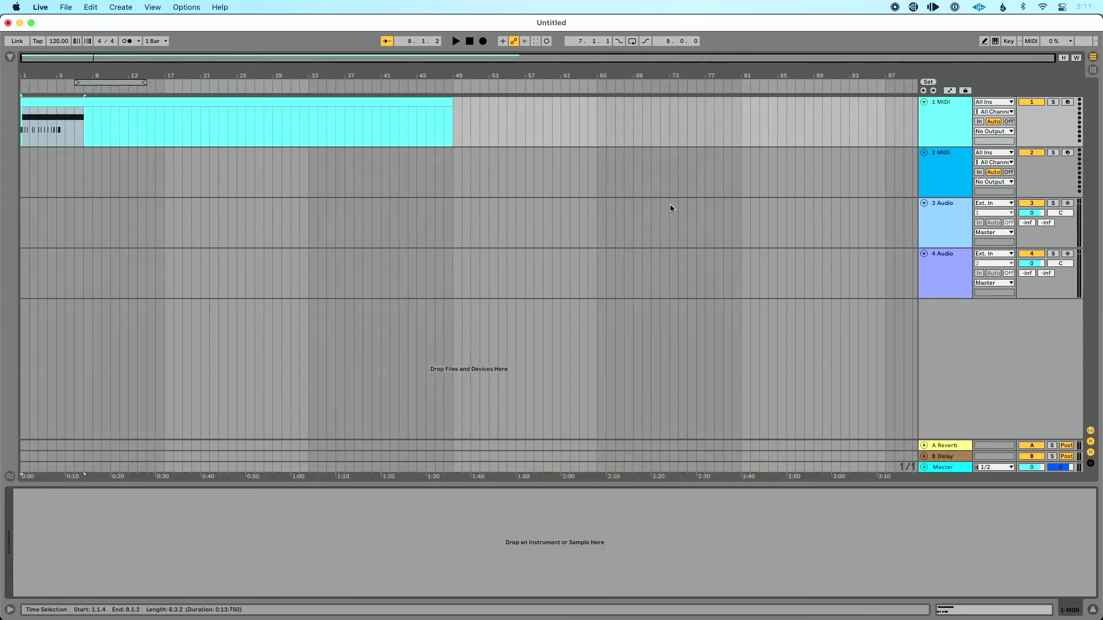
- Reshow track 1's clip, check its Note Expression and Envelopes tabs, then return to Notes and Session View
click(930, 103)
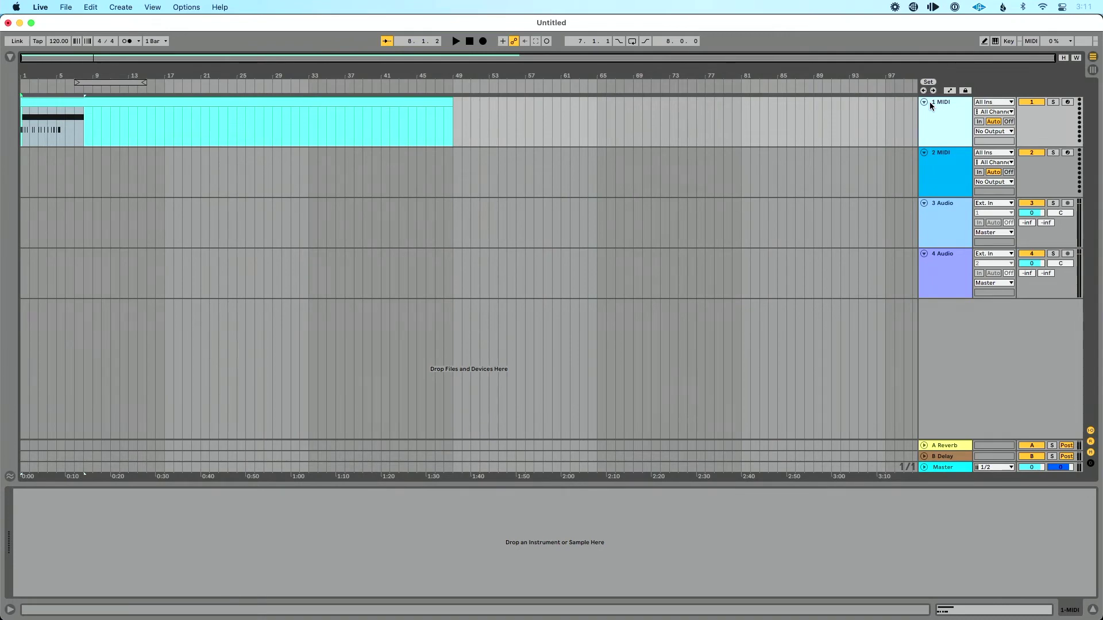
key(shift+Tab)
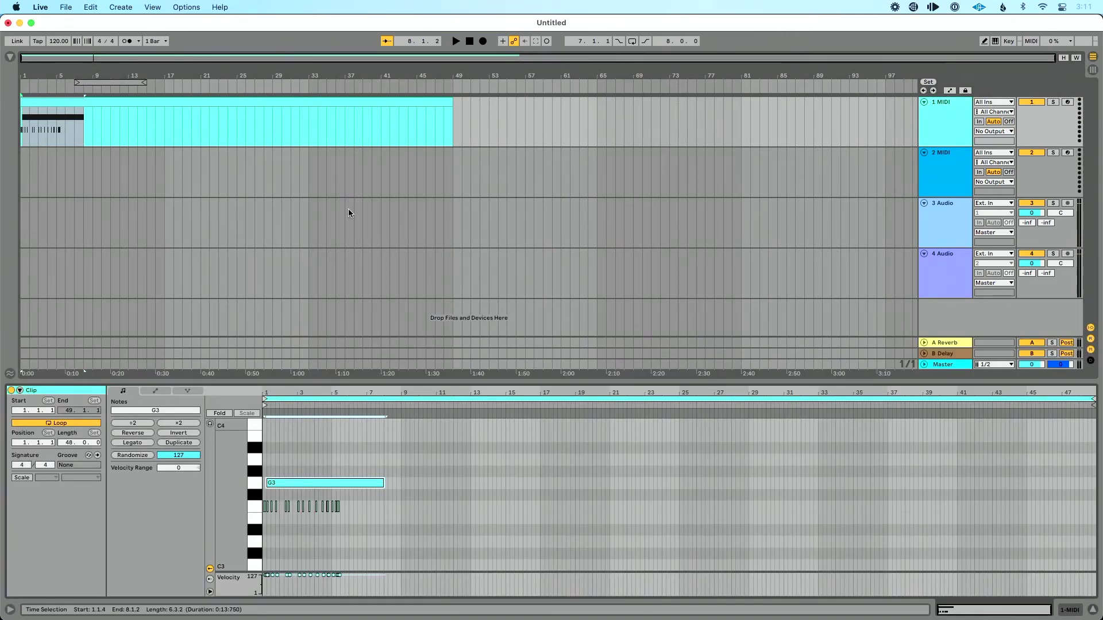
click(189, 391)
click(122, 391)
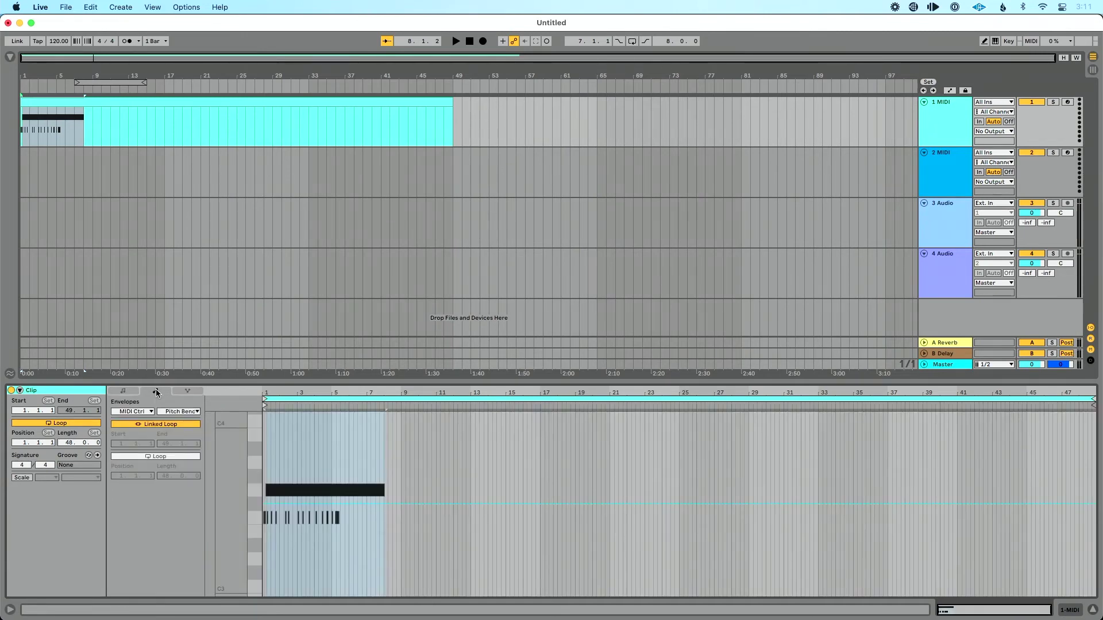
click(185, 393)
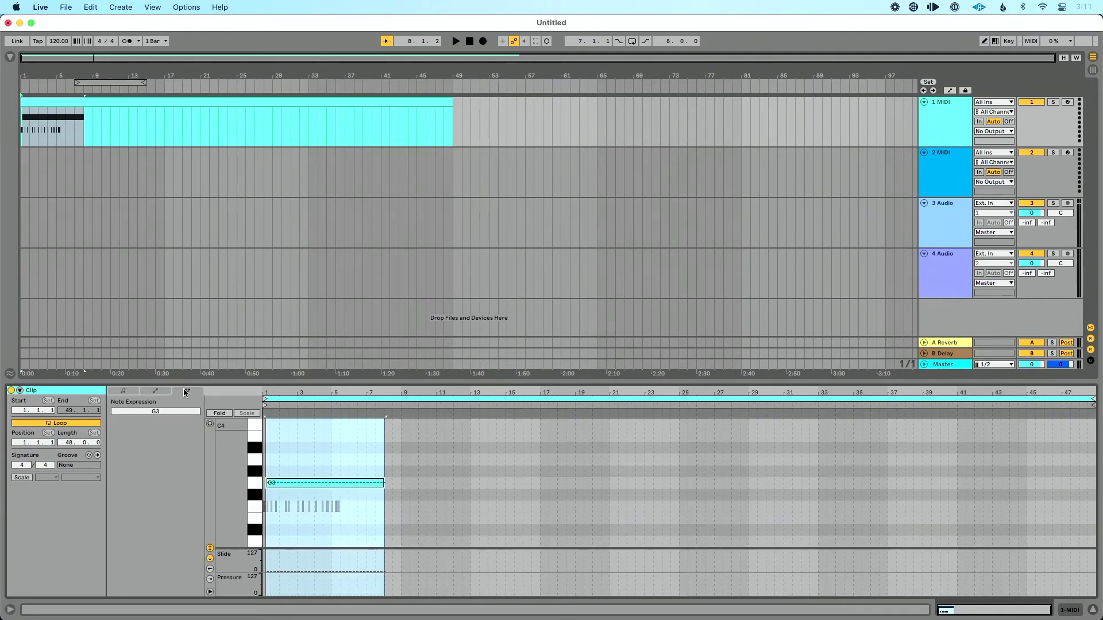
click(121, 391)
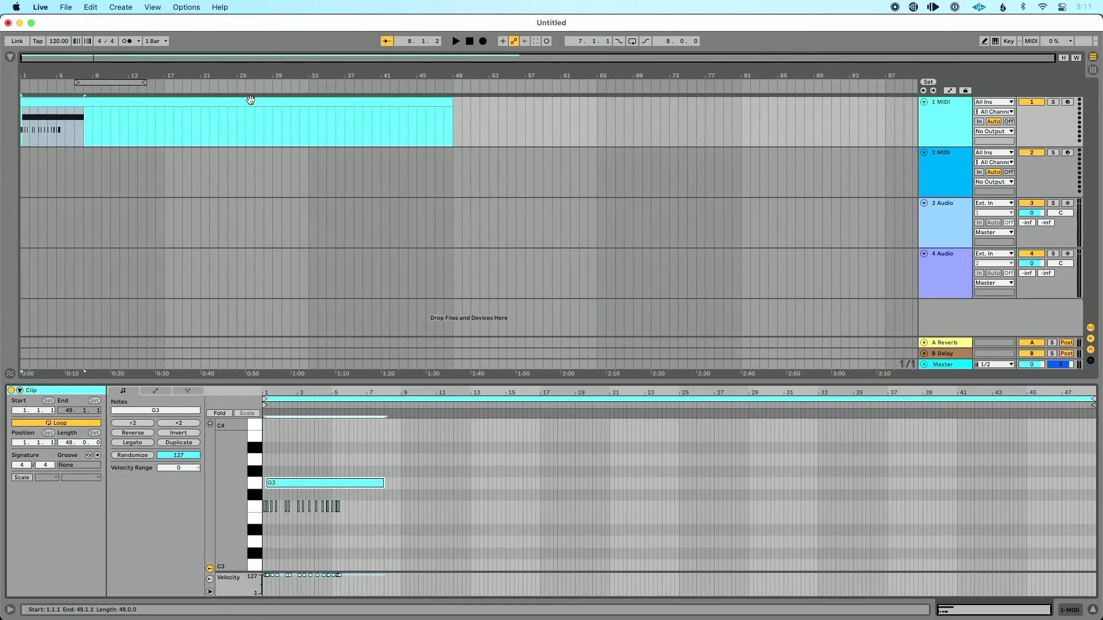
key(Tab)
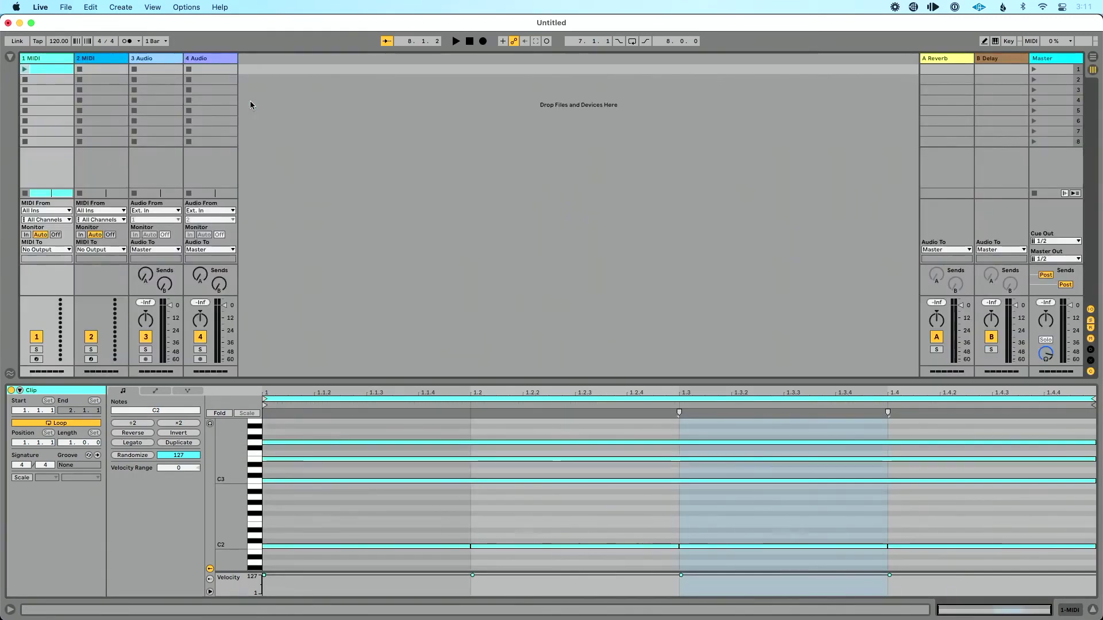
- Select track 1's first Session clip with the C3–E3–G3 chord and C2 bass and show its piano roll
key(shift+Tab)
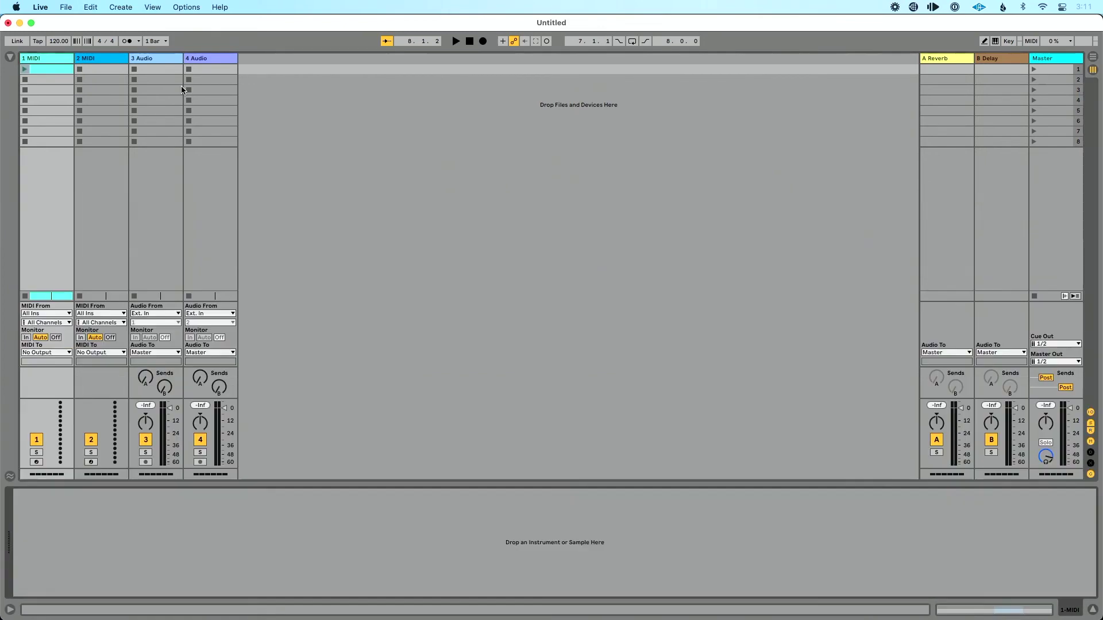
click(123, 60)
click(61, 68)
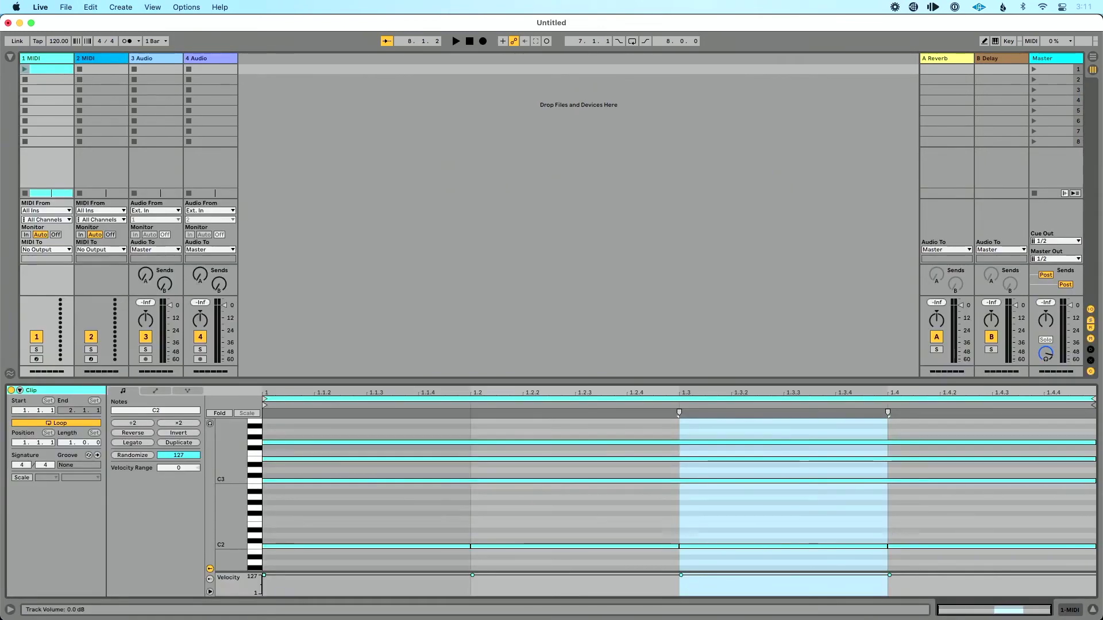
key(shift+Tab)
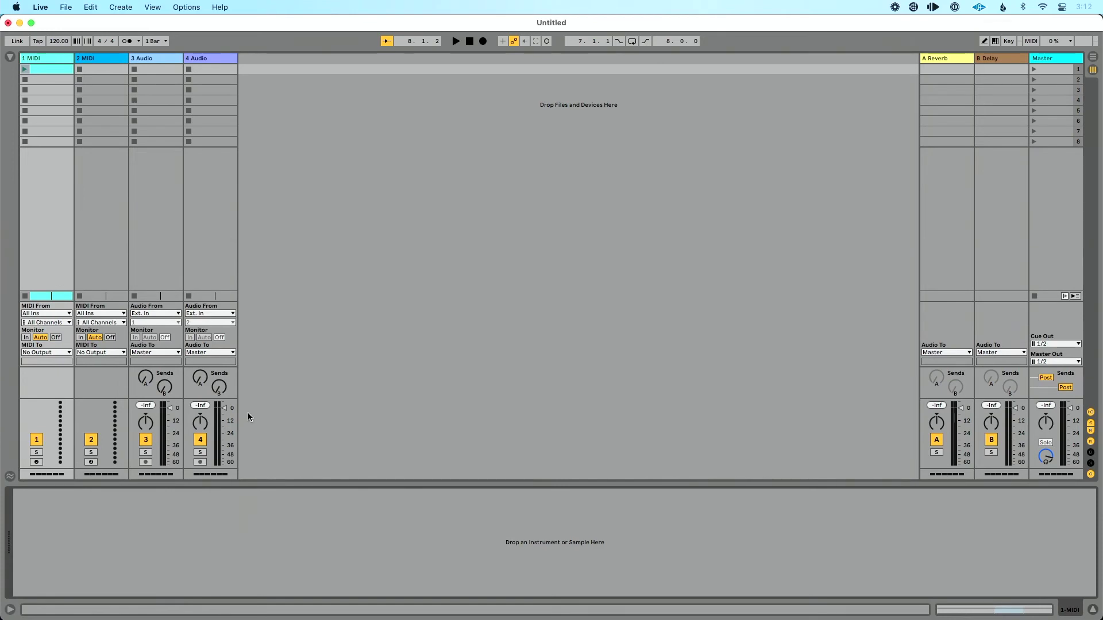
key(shift+Tab)
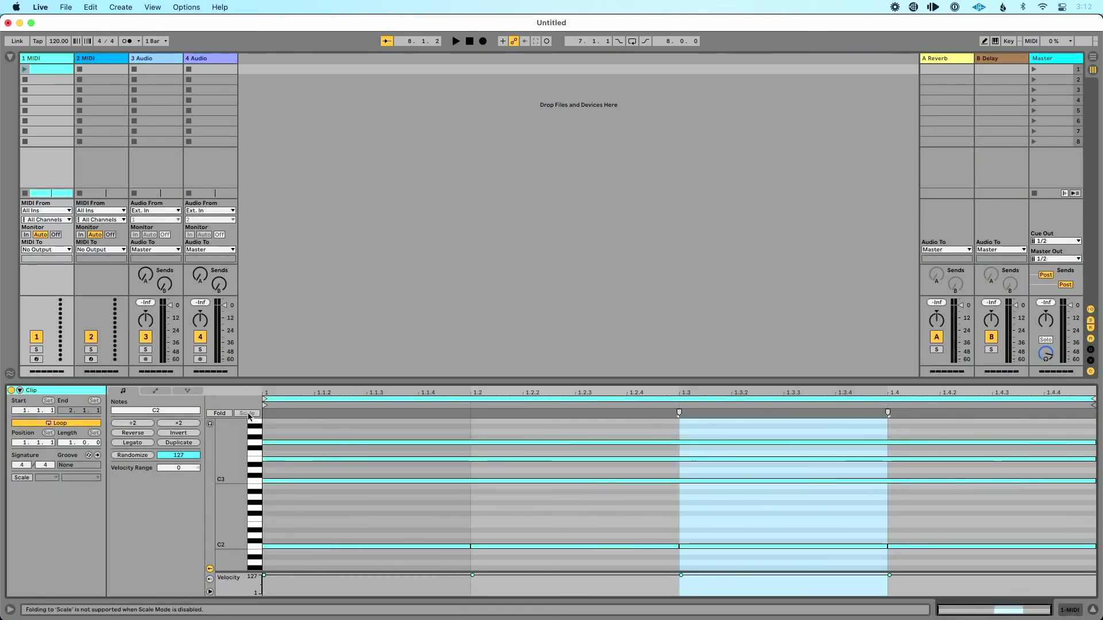